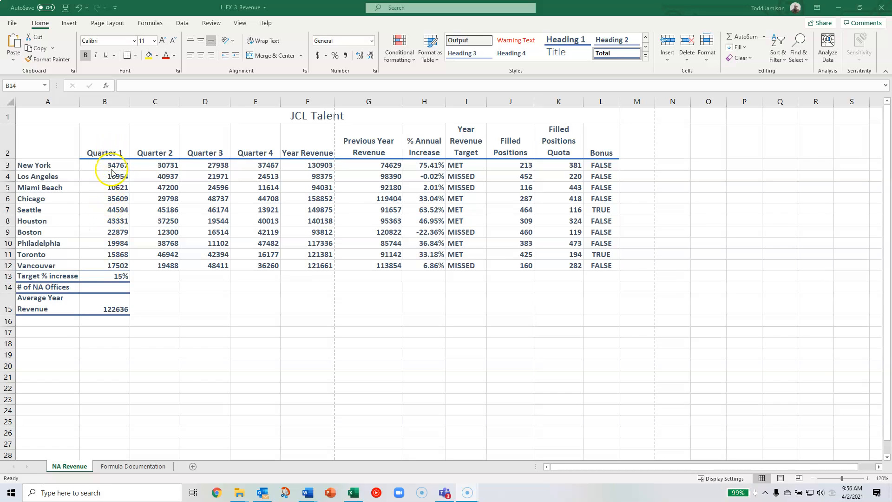
- Insert the statistical COUNTA function in cell B14 for the number of NA offices
left_click(105, 288)
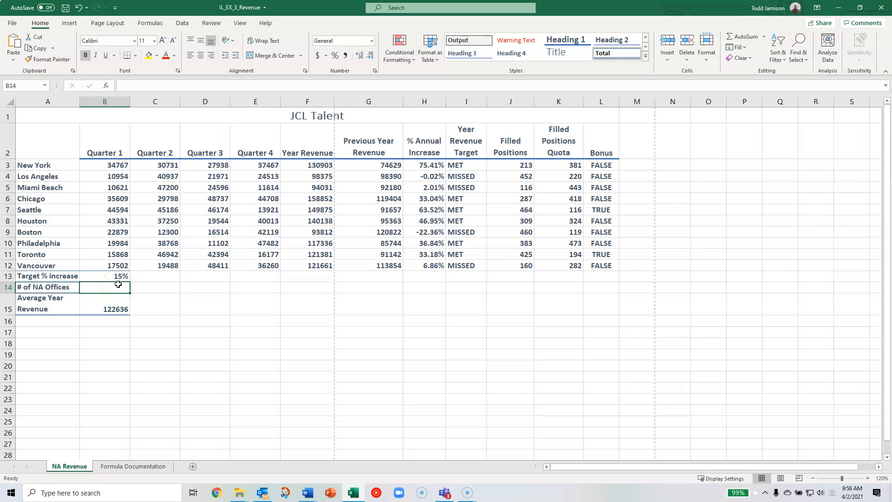
left_click(160, 23)
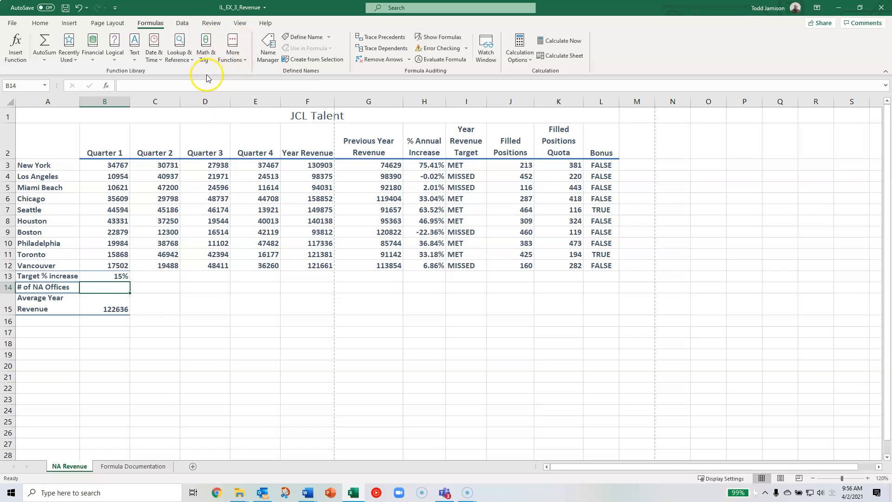
left_click(242, 60)
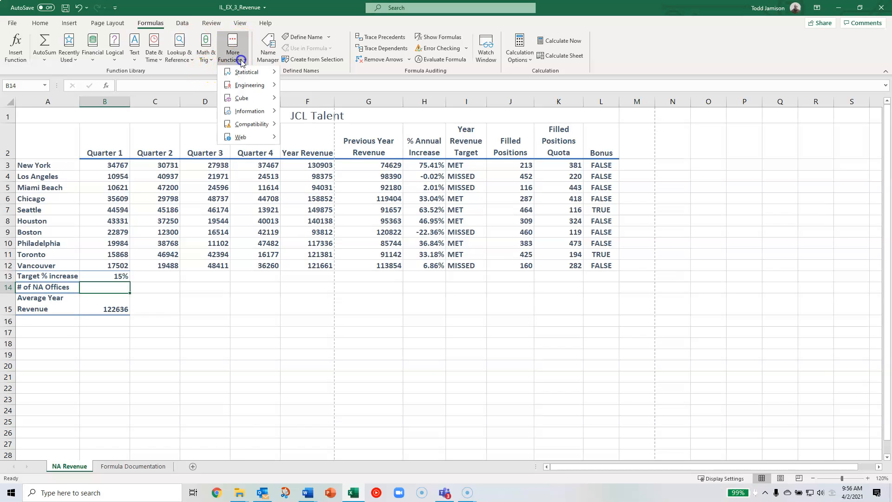
mouse_move(237, 74)
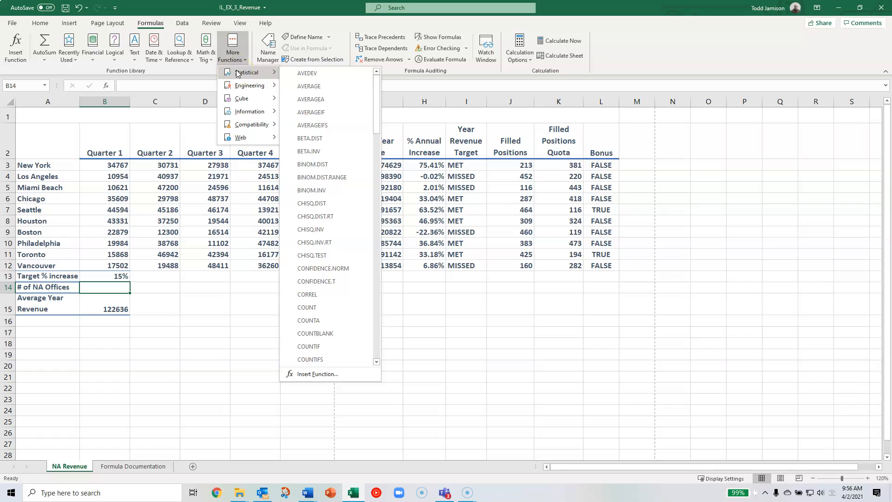
left_click(318, 323)
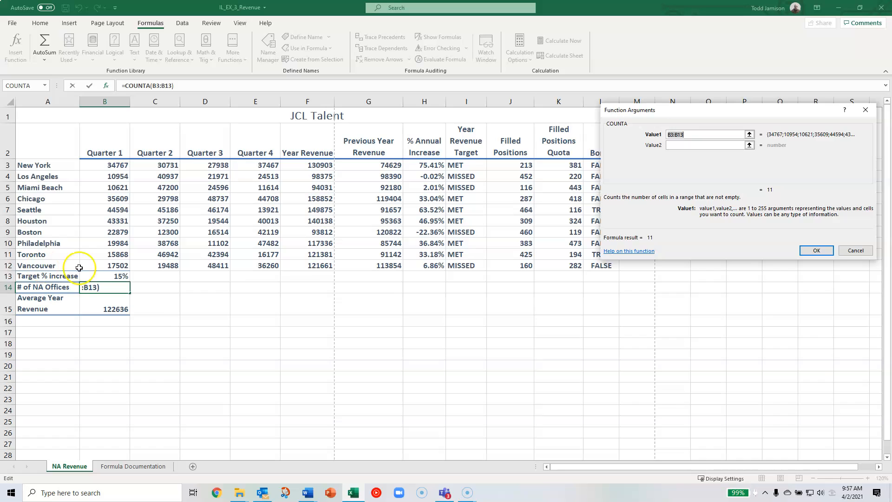
- Set the COUNTA range to A3:A12 so the formula counts the office names
left_click(672, 134)
key("BackSpace")
key("BackSpace")
key("BackSpace")
key("BackSpace")
key("BackSpace")
key("BackSpace")
type("a3:a12")
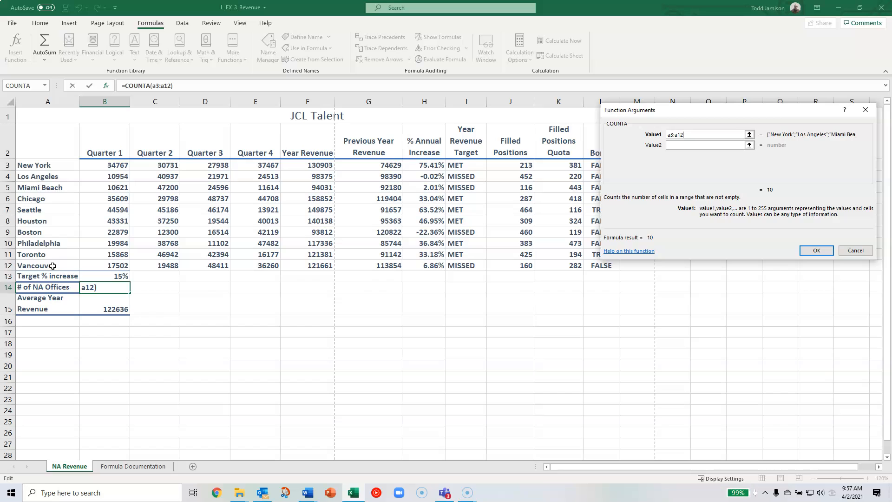
left_click(817, 251)
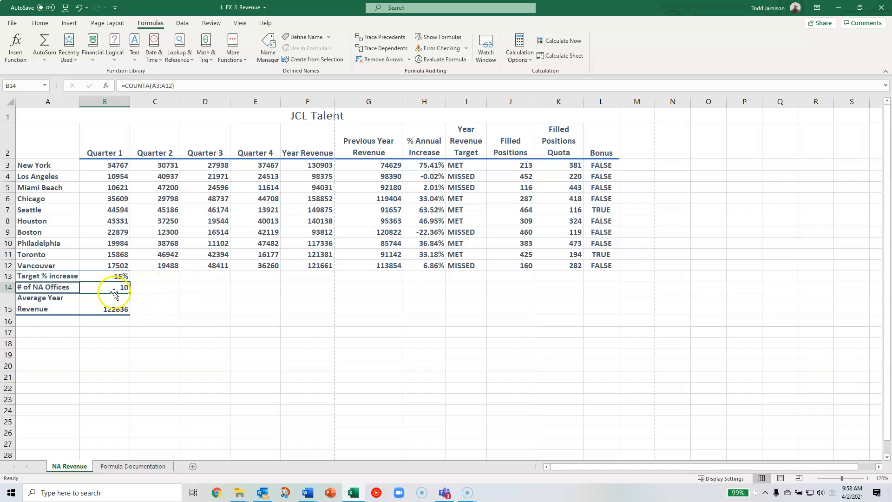
- Test the office count by clearing the Philadelphia name in A10, then undo the deletion
left_click(20, 243)
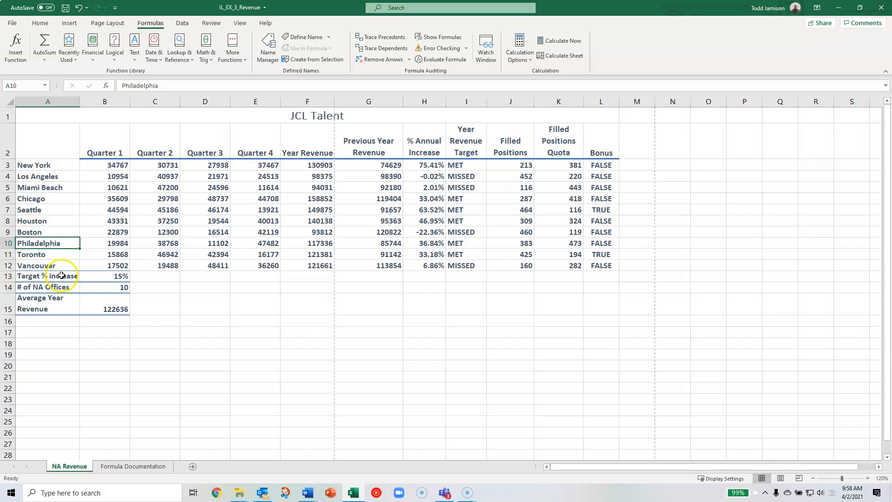
key("Delete")
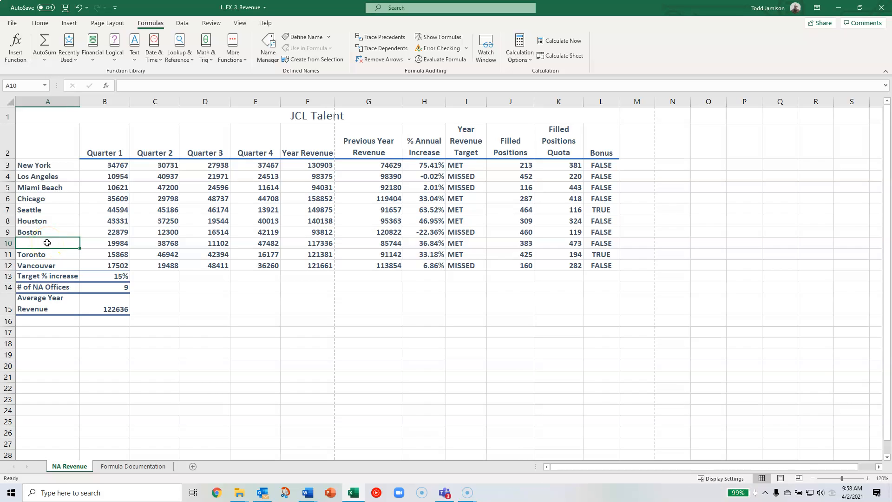
key("ctrl+z")
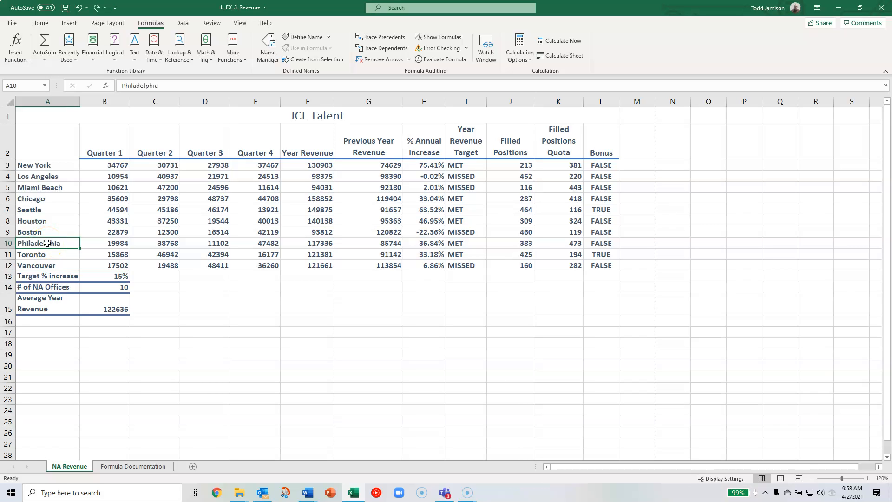
left_click(171, 289)
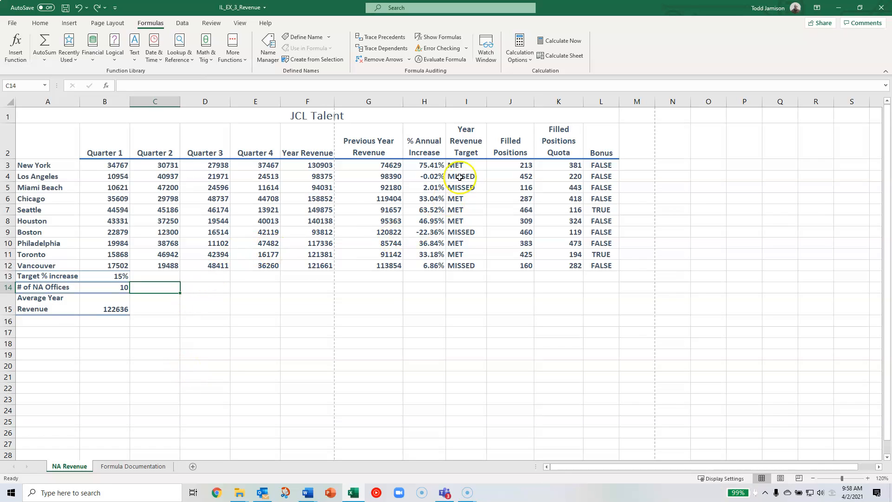
- Open the cell format settings for the % Annual Increase values in H3:H12
left_click(427, 163)
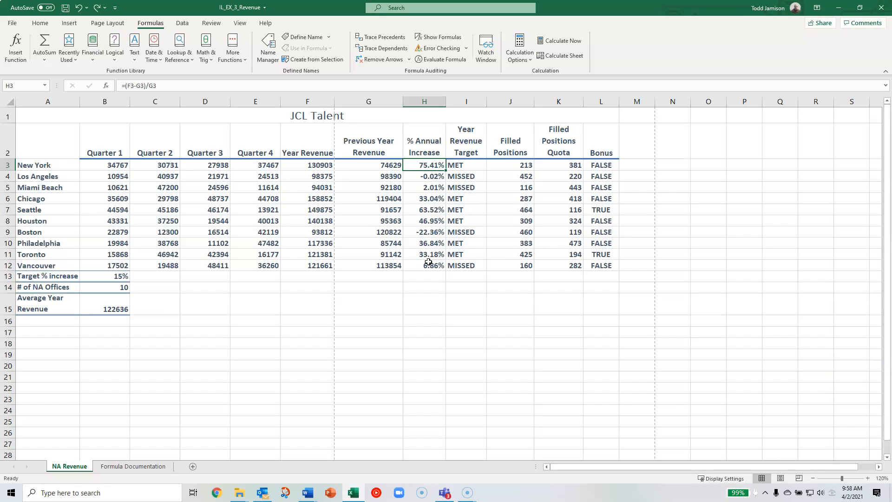
left_click(428, 262, "shift")
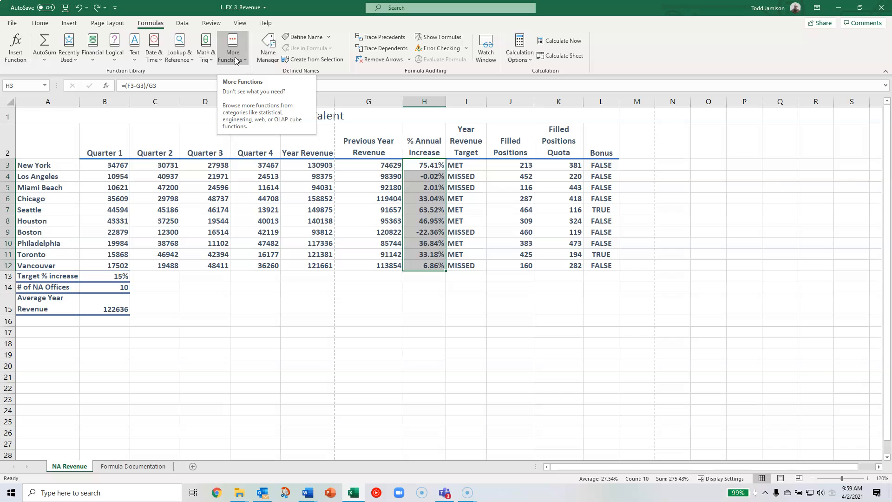
left_click(39, 27)
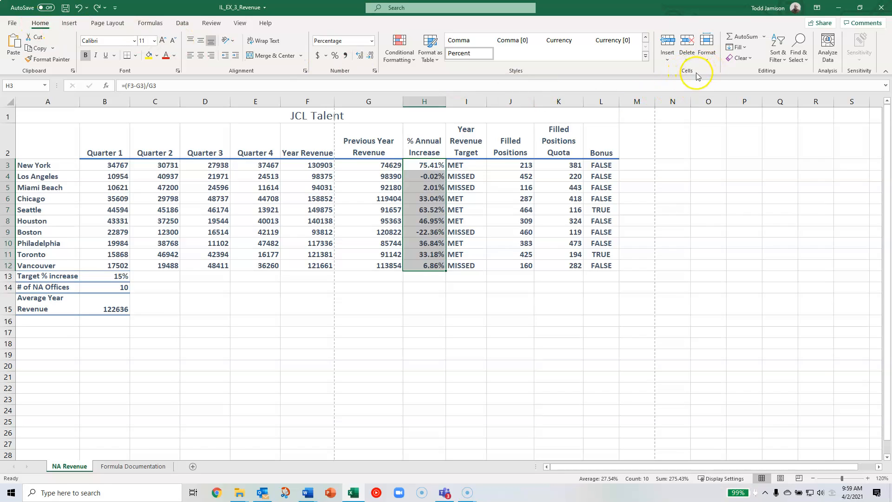
left_click(711, 57)
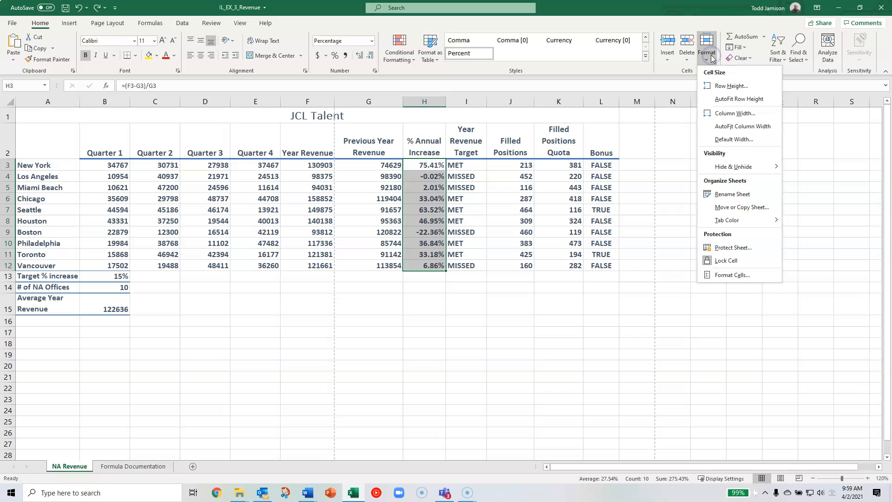
left_click(723, 278)
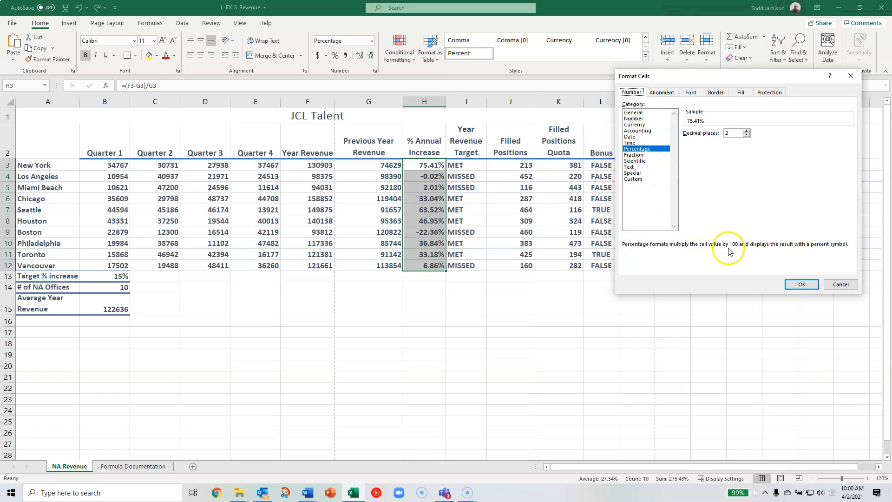
- Apply the custom number format 0.00%;[Red](0.00%) to the annual increase percentages
left_click(628, 181)
left_click(788, 186)
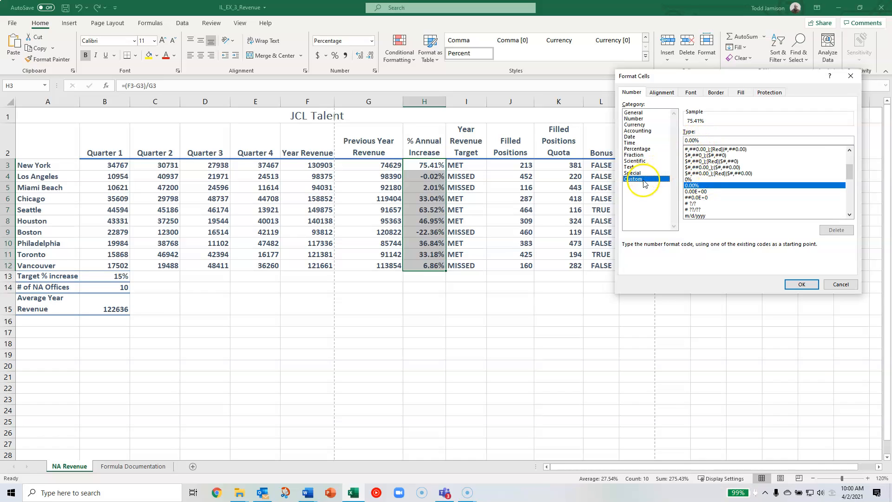
left_click(706, 141)
type(";")
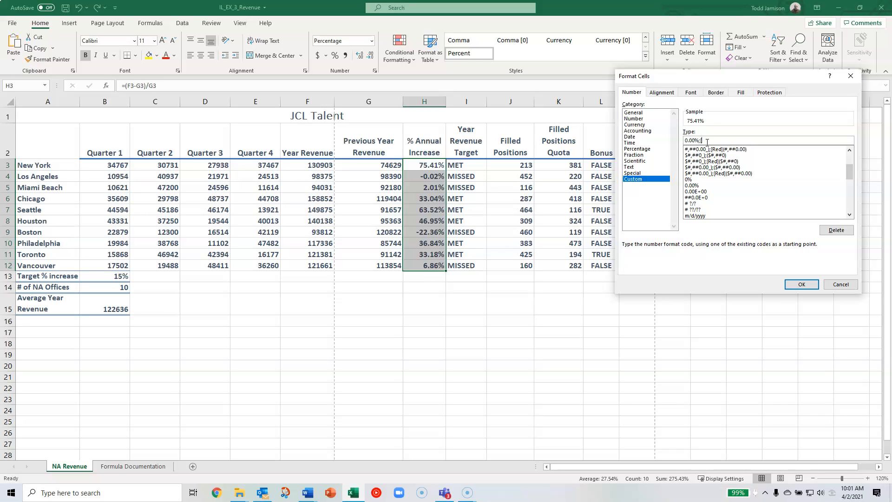
type("d")
type("%")
left_click(805, 287)
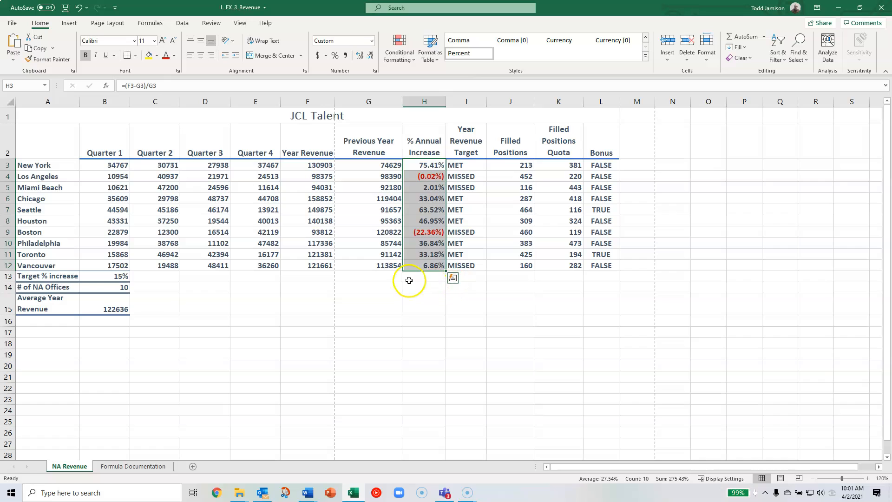
- Check the negative percentages in H4 and H9 and review the custom format code of H9 without changing it
left_click(419, 176)
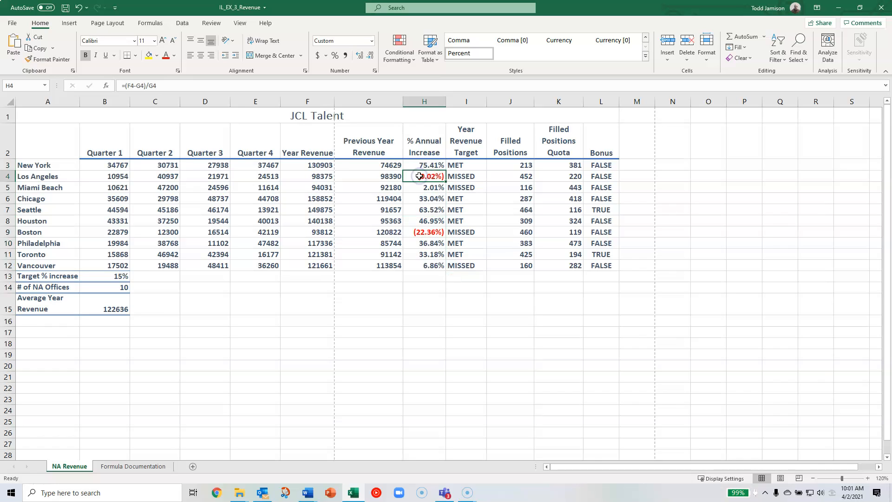
left_click(422, 234)
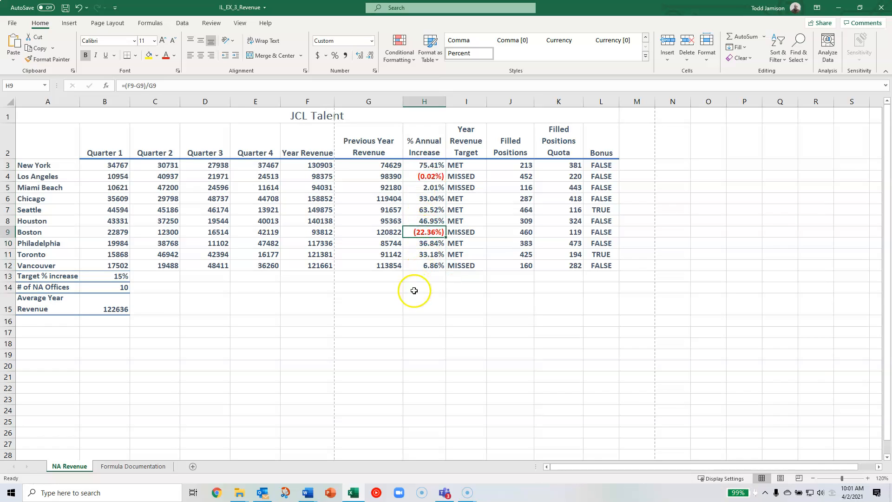
left_click(426, 177)
left_click(428, 232)
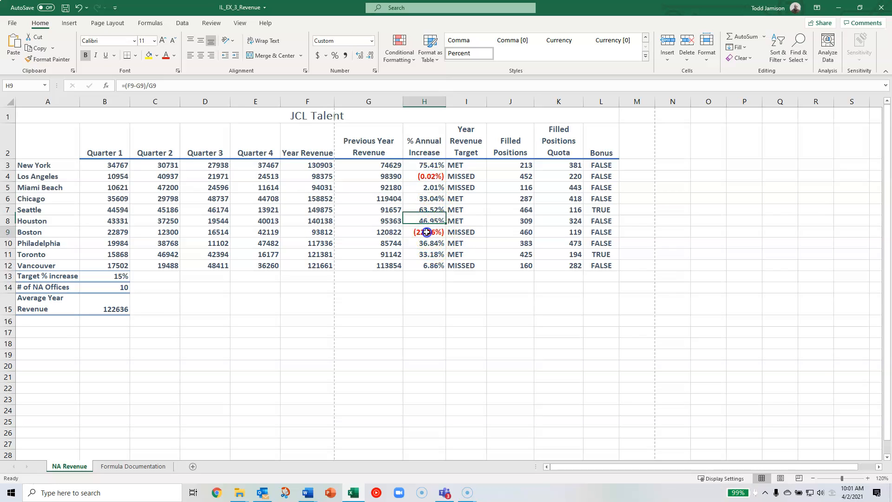
right_click(424, 229)
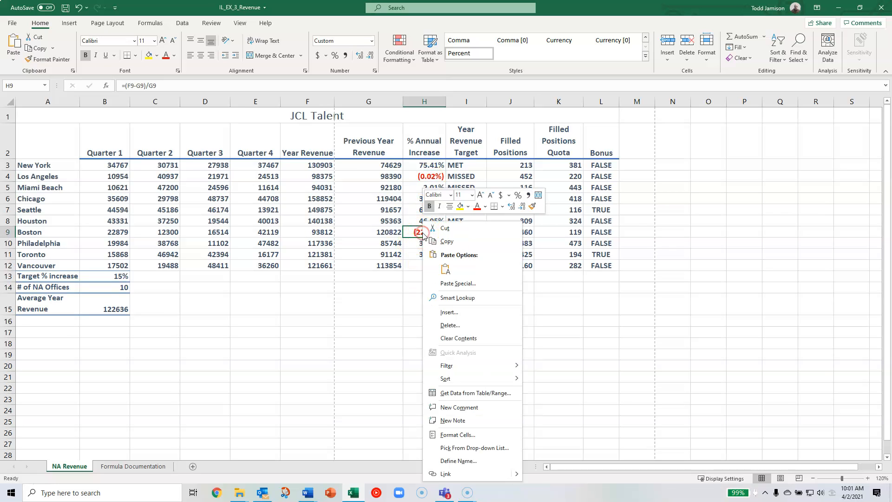
left_click(482, 434)
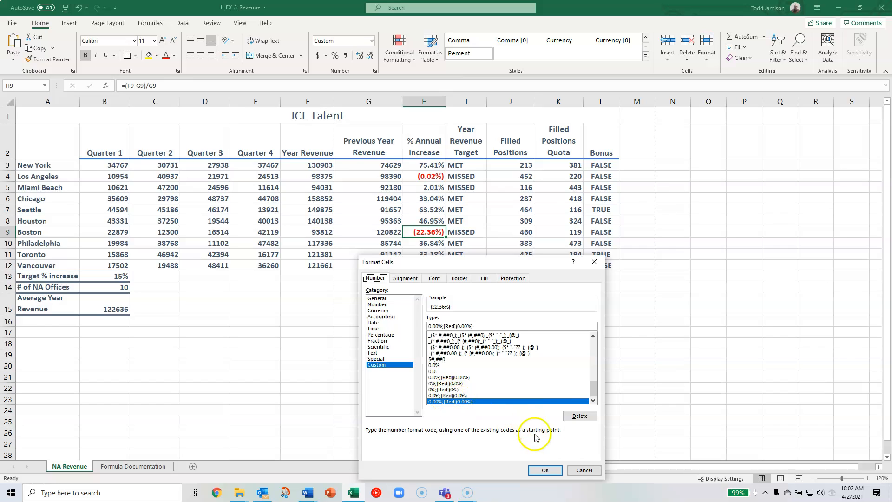
left_click(584, 471)
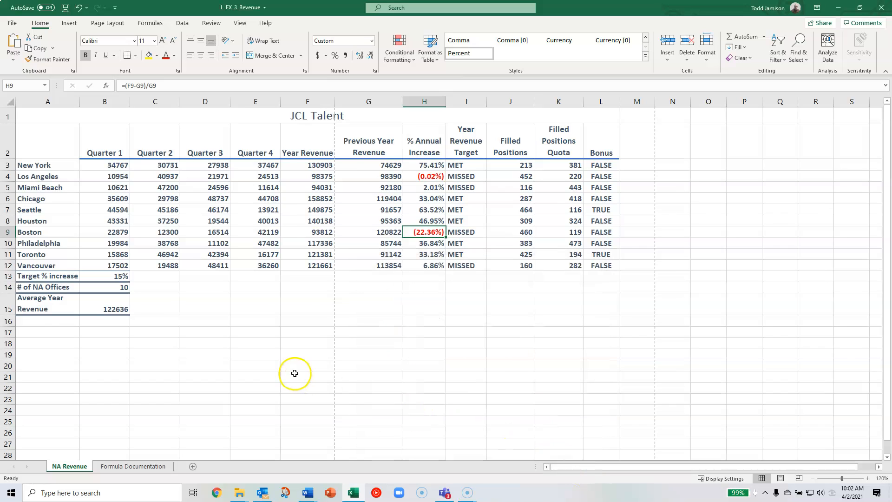
- Deselect the percentage cells and save the workbook
left_click(268, 287)
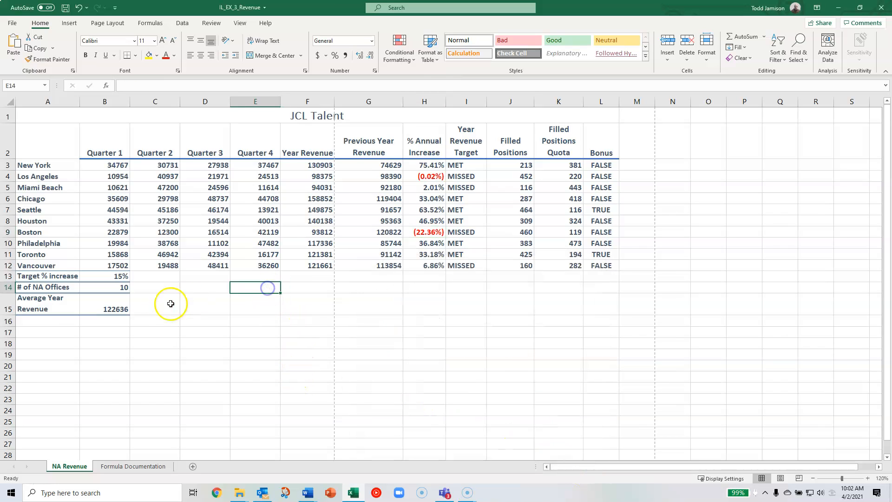
left_click(441, 289)
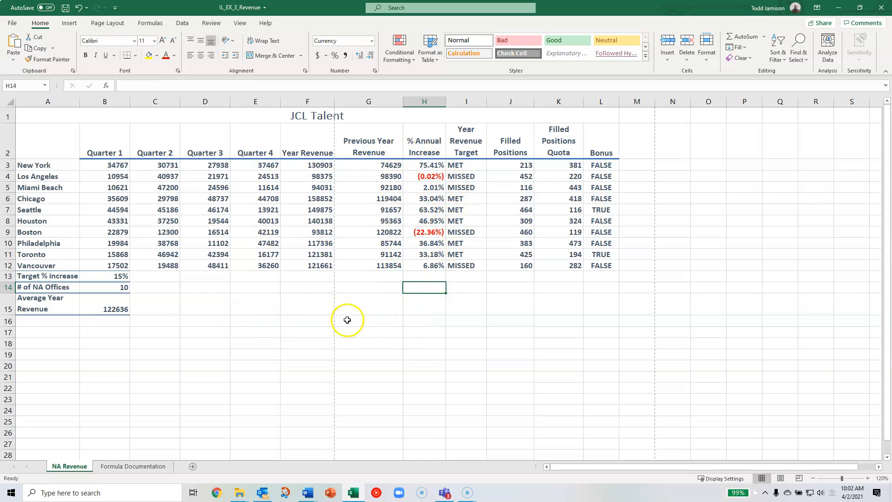
key("ctrl+s")
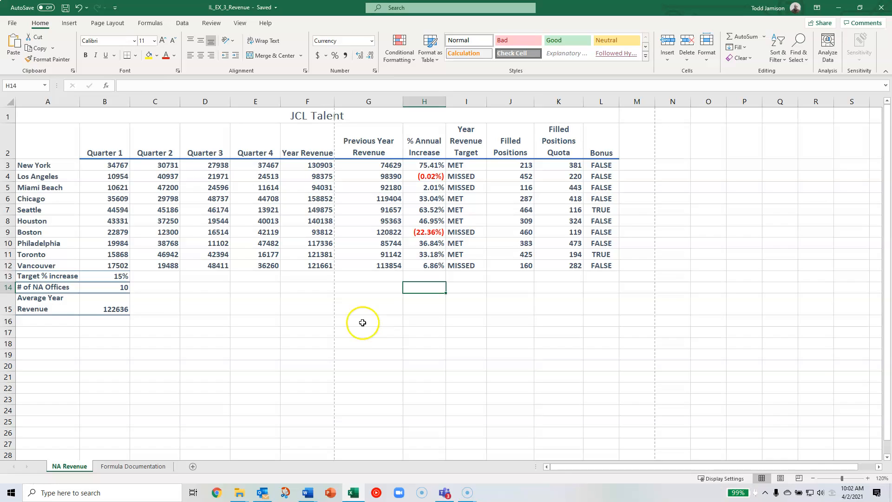
- Apply the Accounting number format to the quarterly, year and previous year revenue values in B3:G12
left_click(113, 166)
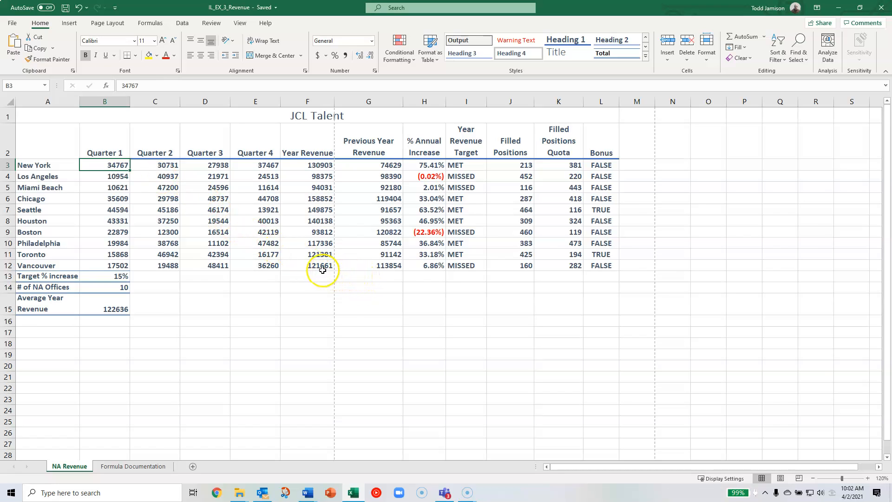
left_click(388, 265, "shift")
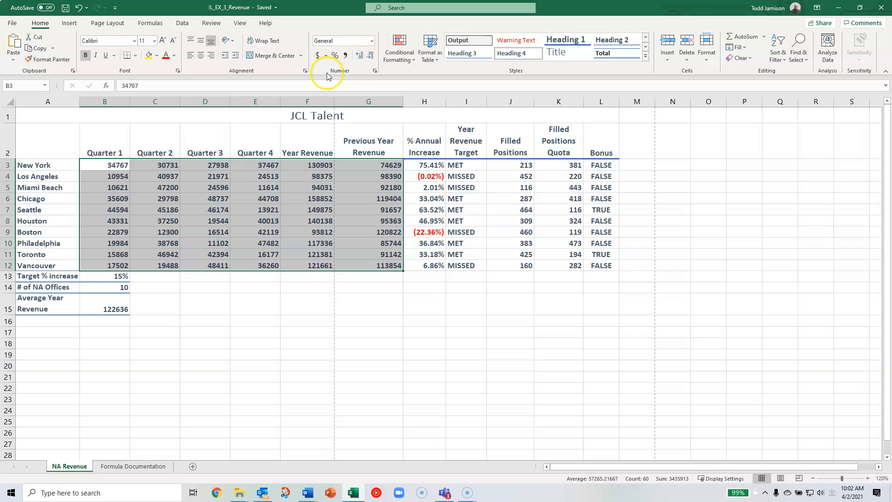
left_click(371, 41)
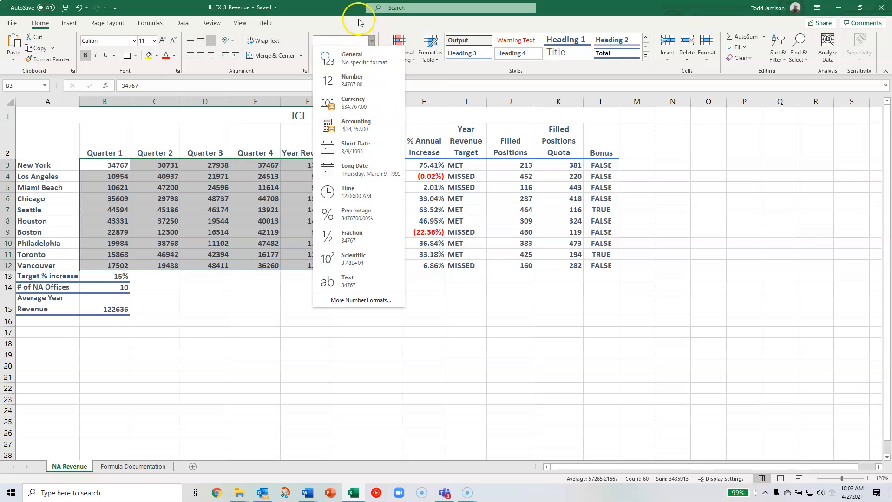
left_click(372, 42)
left_click(373, 45)
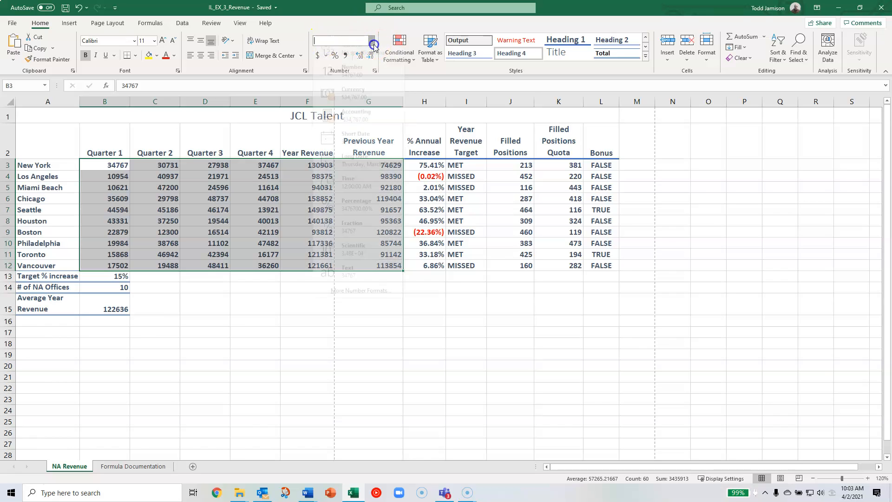
left_click(370, 129)
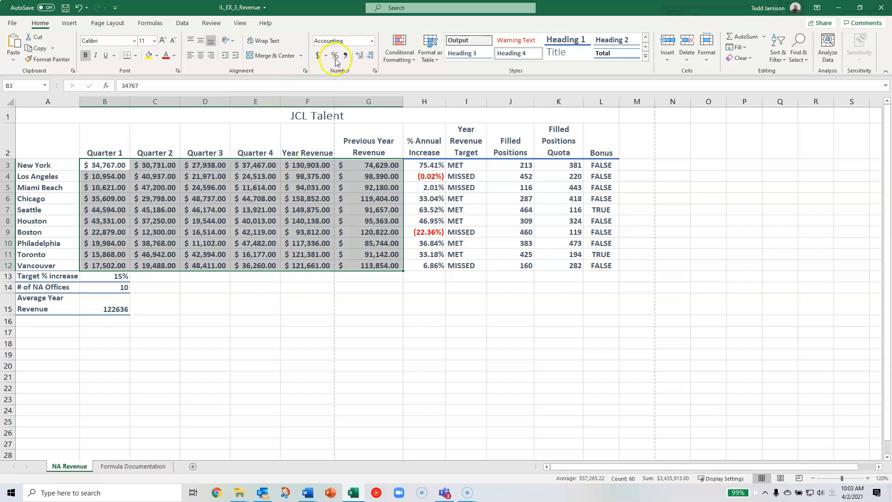
- Increase the revenue values in B3:G12 to four decimal places and select the New York Year Revenue cell
left_click(360, 55)
left_click(360, 55)
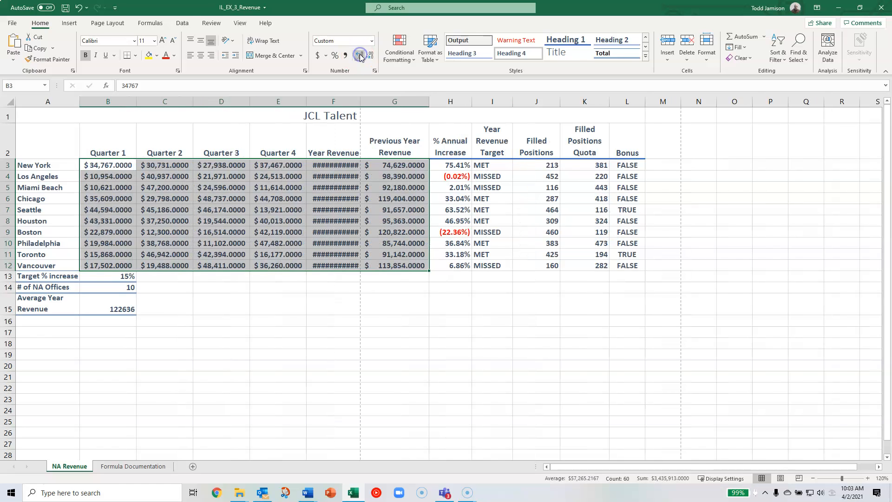
left_click(340, 166)
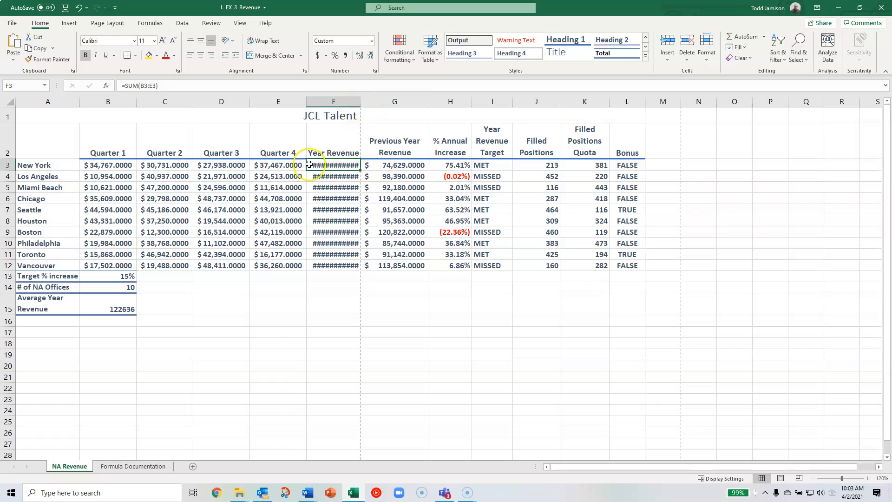
- Widen the Year Revenue column F and autofit it to its contents so the revenue values display
left_click(119, 165)
left_click(319, 164)
left_click(348, 101)
left_click_drag(361, 102, 371, 103)
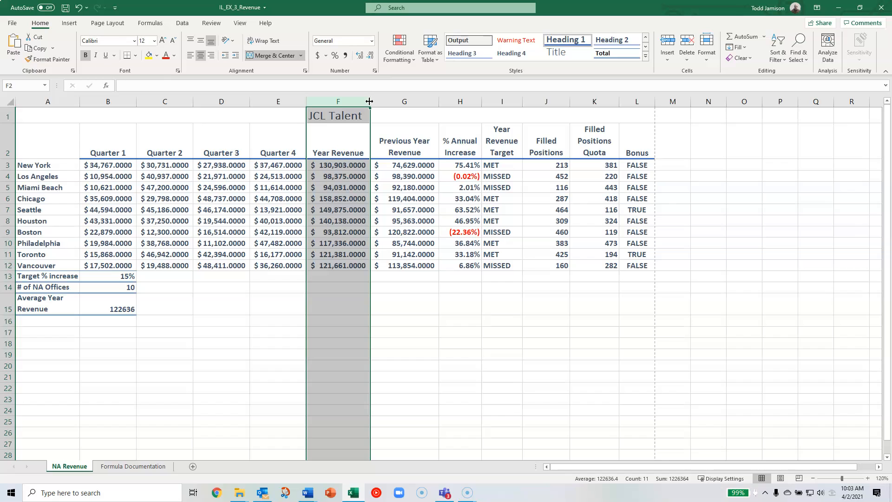
double_click(369, 101)
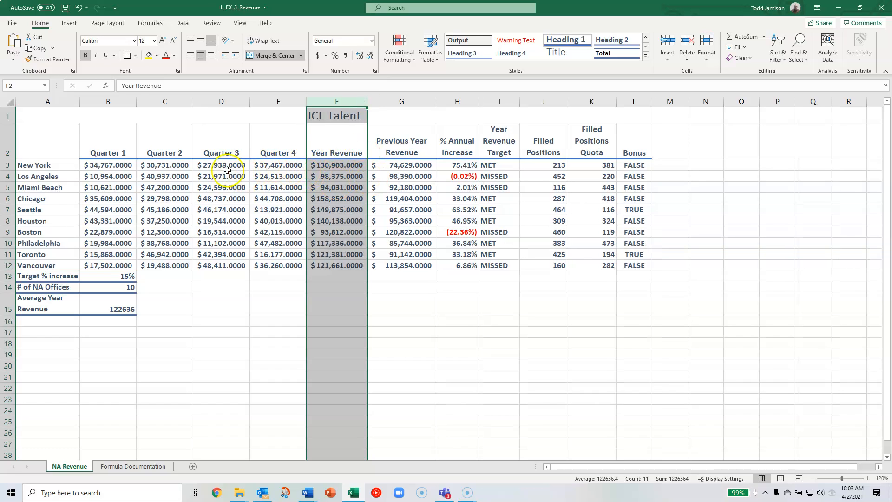
left_click(401, 167)
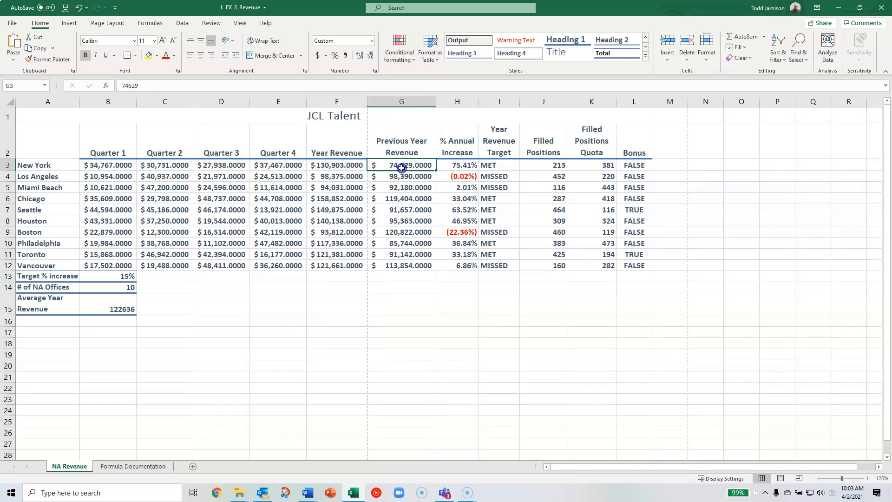
left_click(287, 169)
- Reduce the quarterly, year and previous year revenue values in B3:G12 to two decimal places
left_click(119, 164)
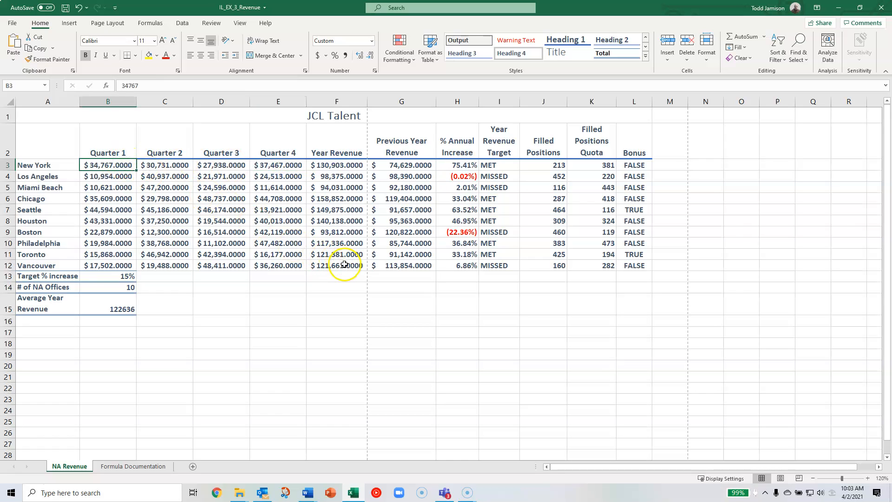
left_click(420, 265, "shift")
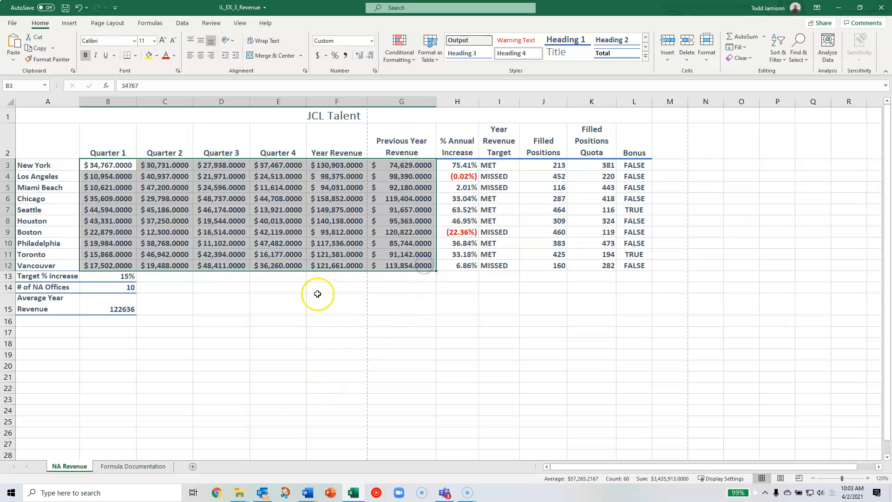
left_click(369, 58)
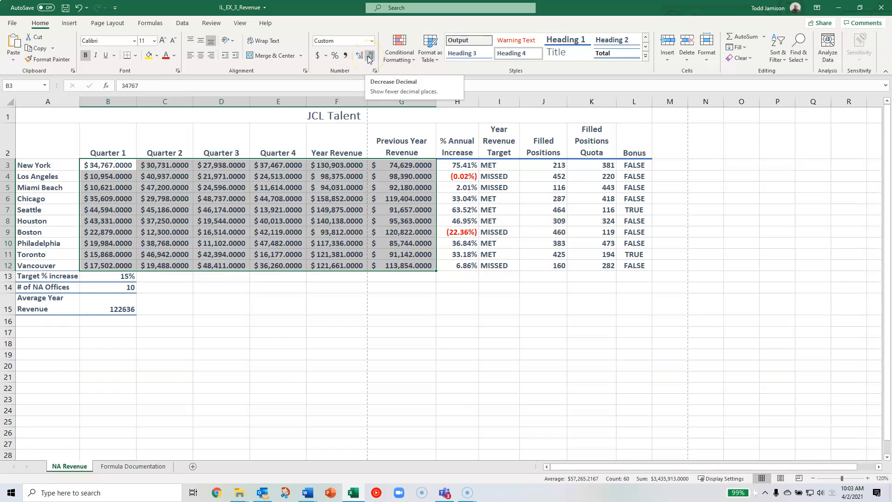
left_click(369, 58)
left_click(368, 57)
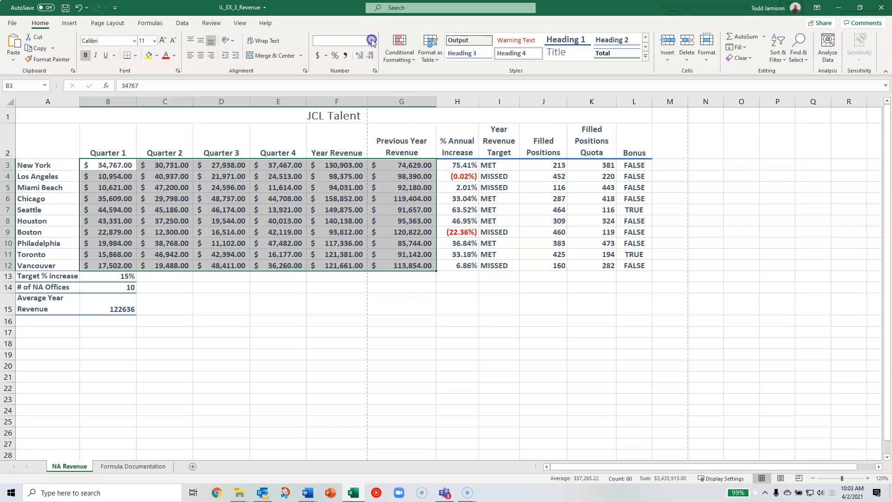
- Reset the revenue values in B3:G12 to the General format and reapply the default dollar Accounting format
left_click(371, 40)
left_click(362, 57)
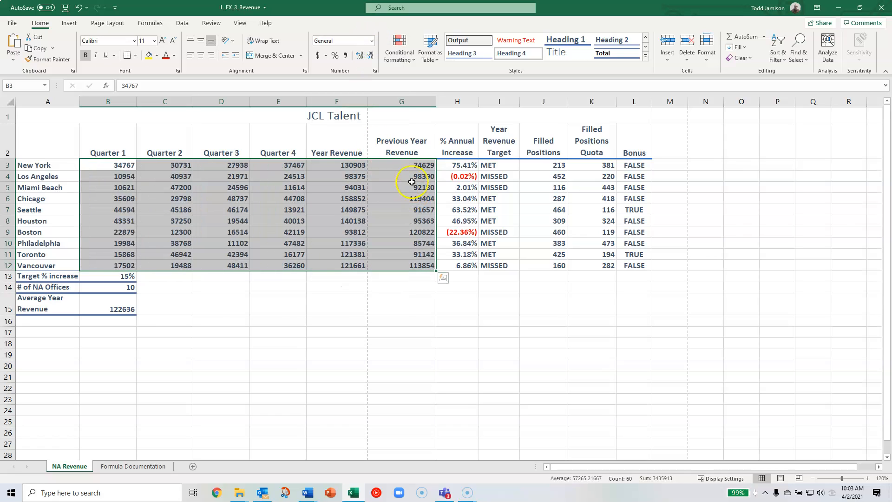
left_click(325, 57)
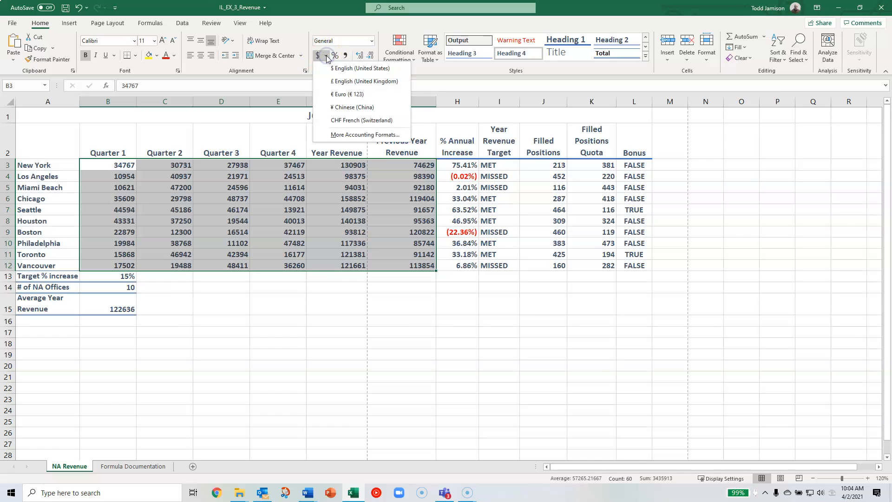
left_click(325, 56)
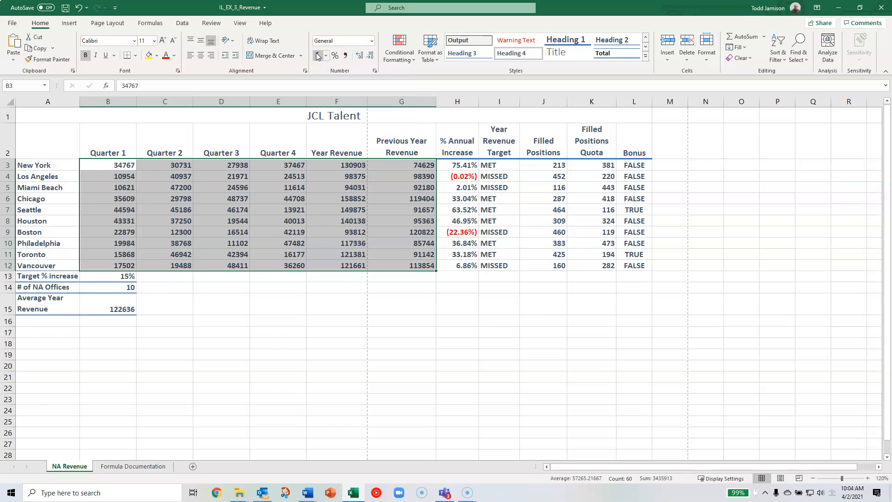
left_click(317, 56)
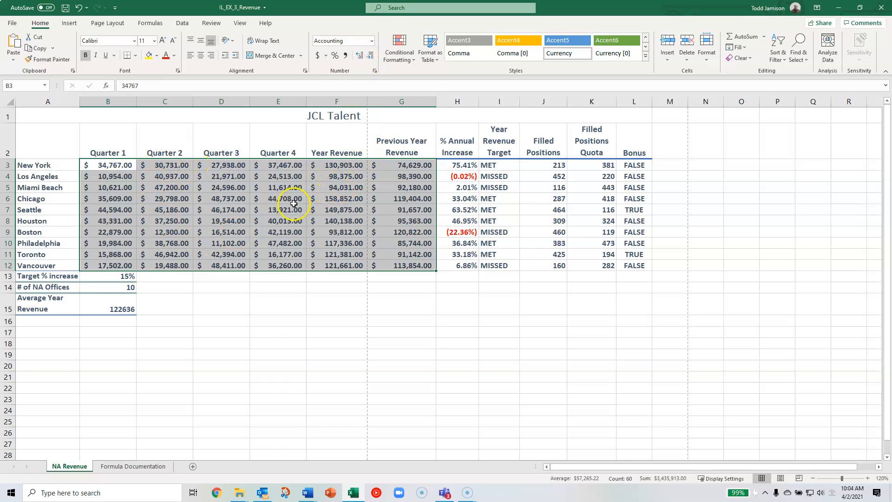
- Remove all decimal places from the revenue values in B3:G12 and select the New York Previous Year Revenue cell
left_click(370, 56)
left_click(370, 56)
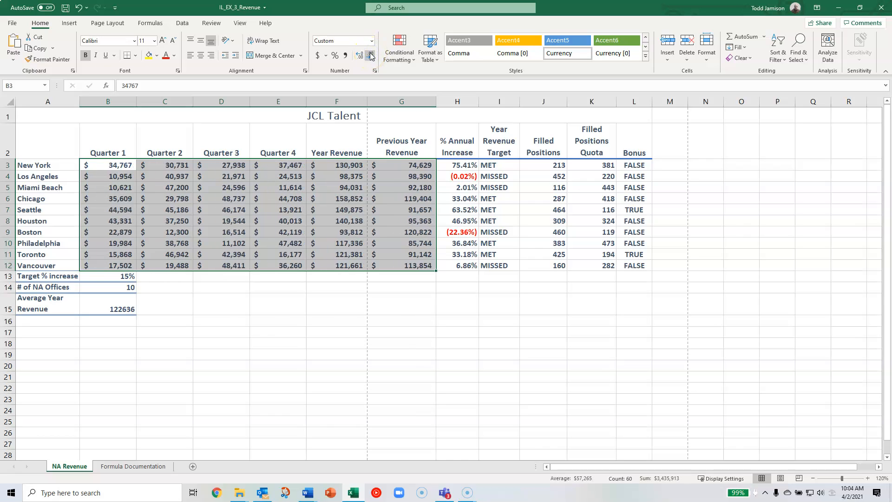
left_click(415, 165)
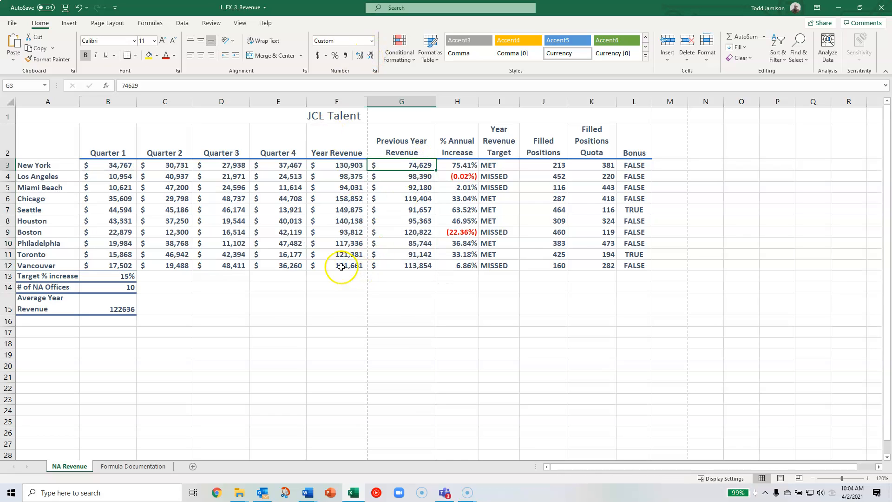